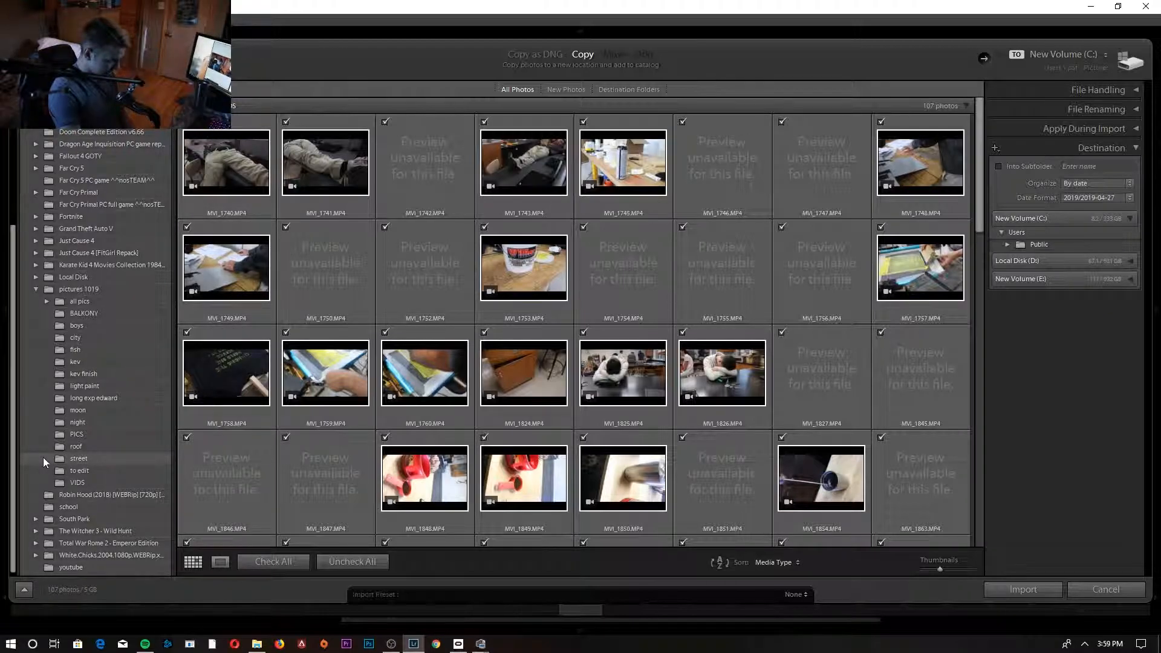
- Look through the street, long-exposure and roof folders for a photo to import
{"action": "left_click", "coordinate": [51, 458]}
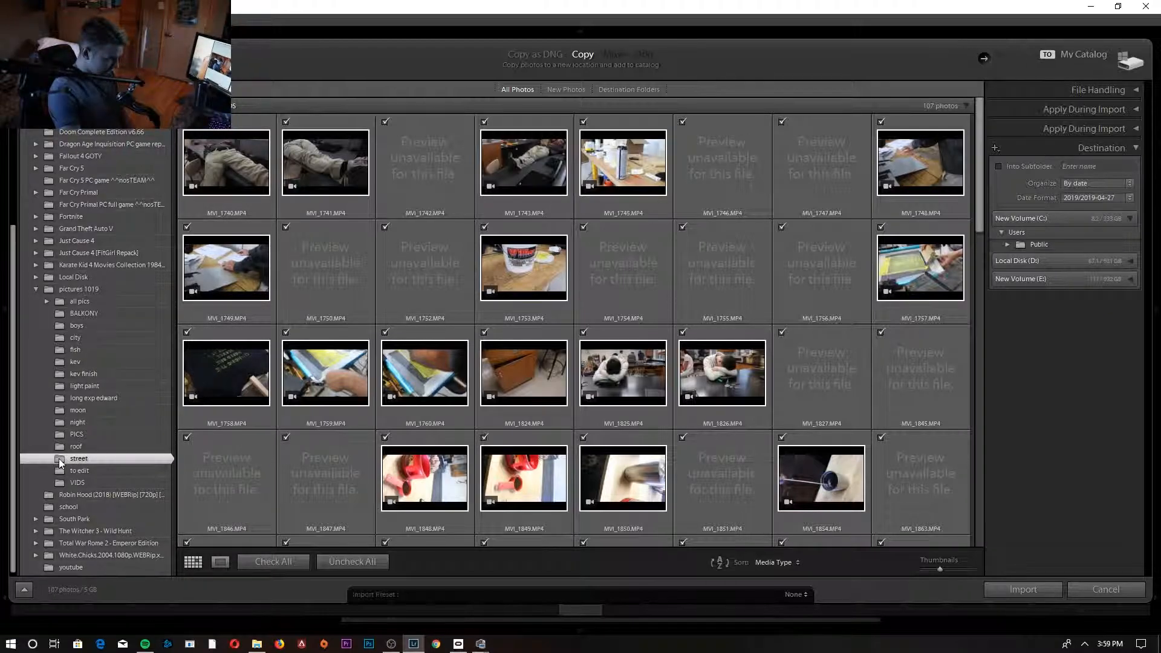
{"action": "left_click", "coordinate": [67, 397]}
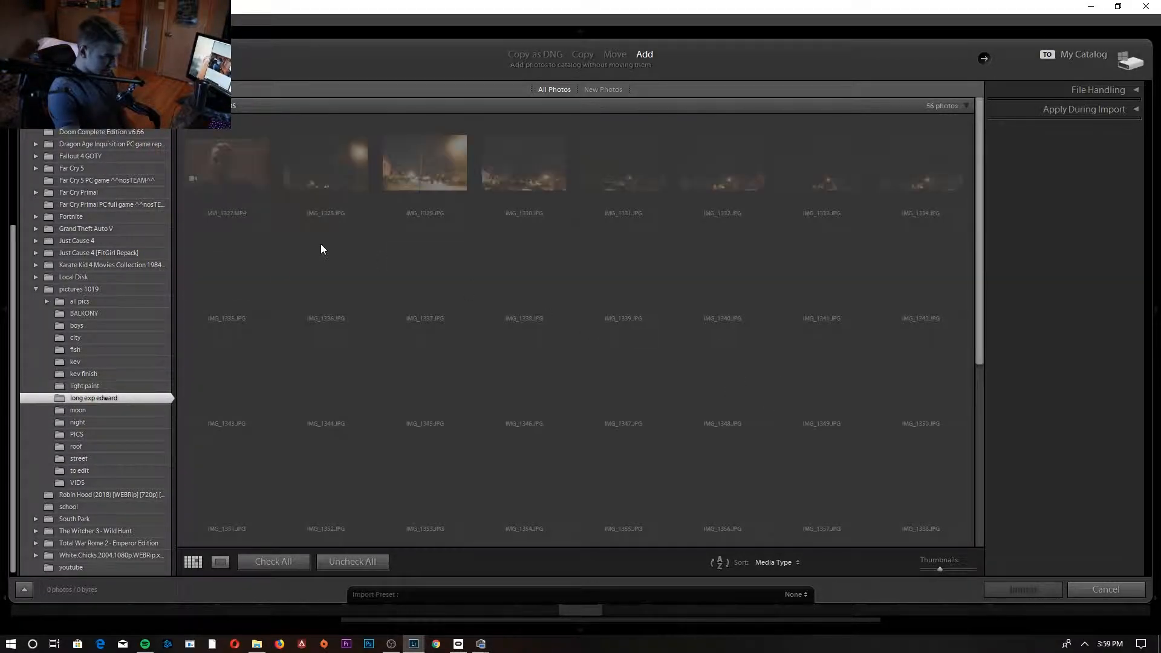
{"action": "scroll", "coordinate": [309, 240], "scroll_direction": "down", "scroll_amount": 5}
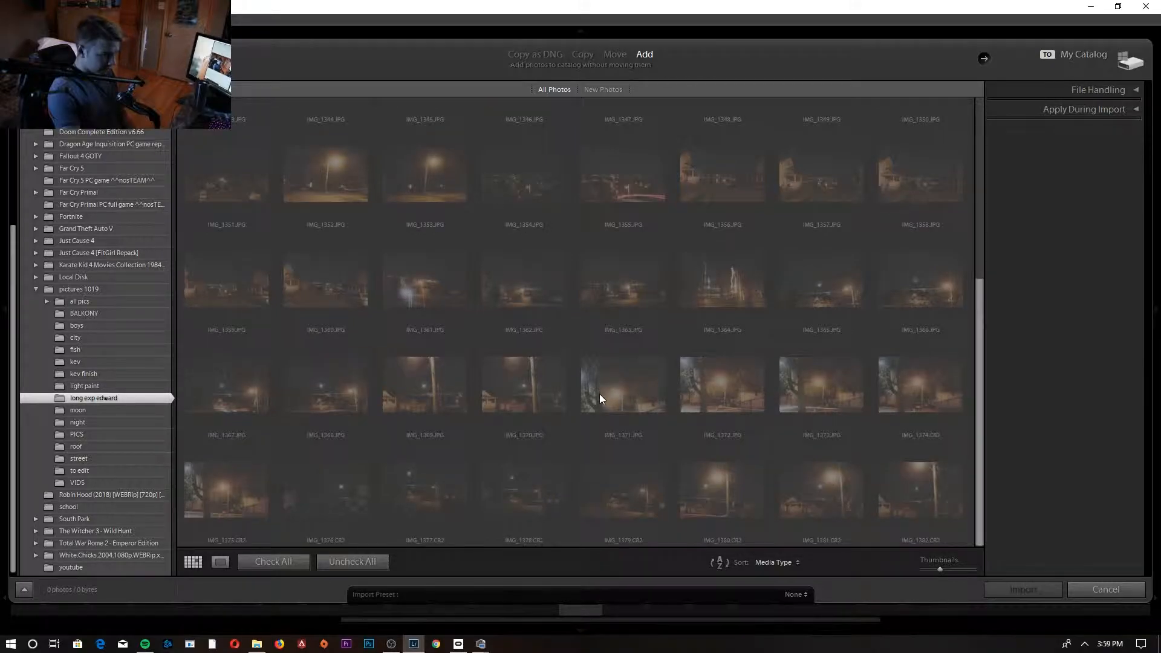
{"action": "scroll", "coordinate": [600, 393], "scroll_direction": "up", "scroll_amount": 5}
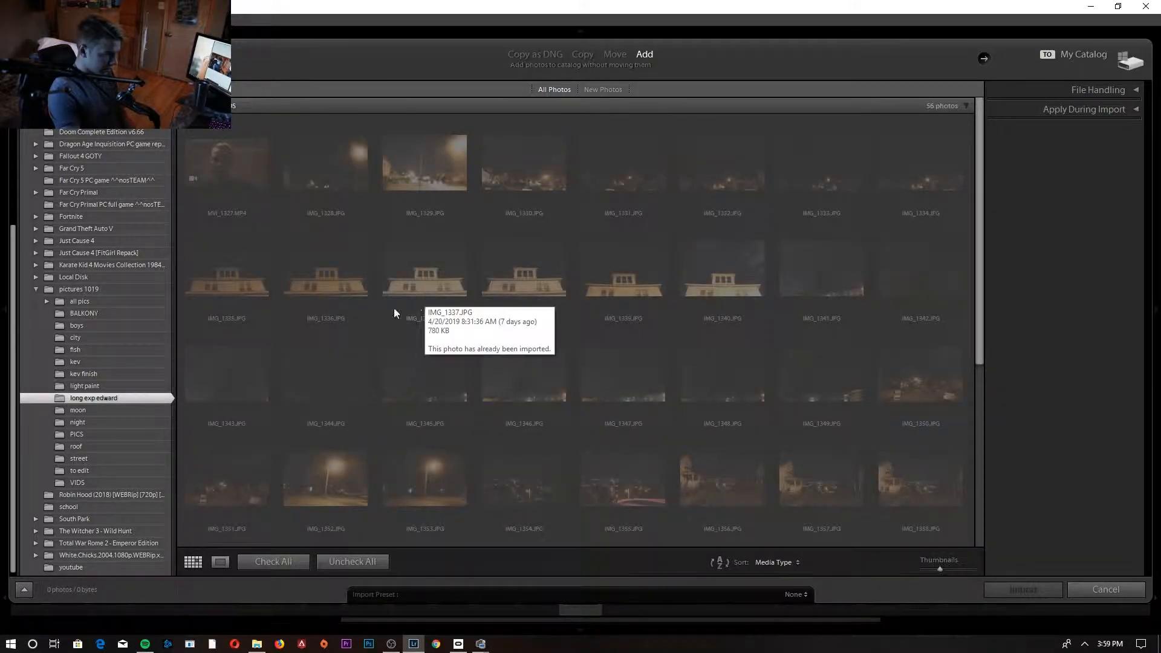
{"action": "left_click", "coordinate": [78, 447]}
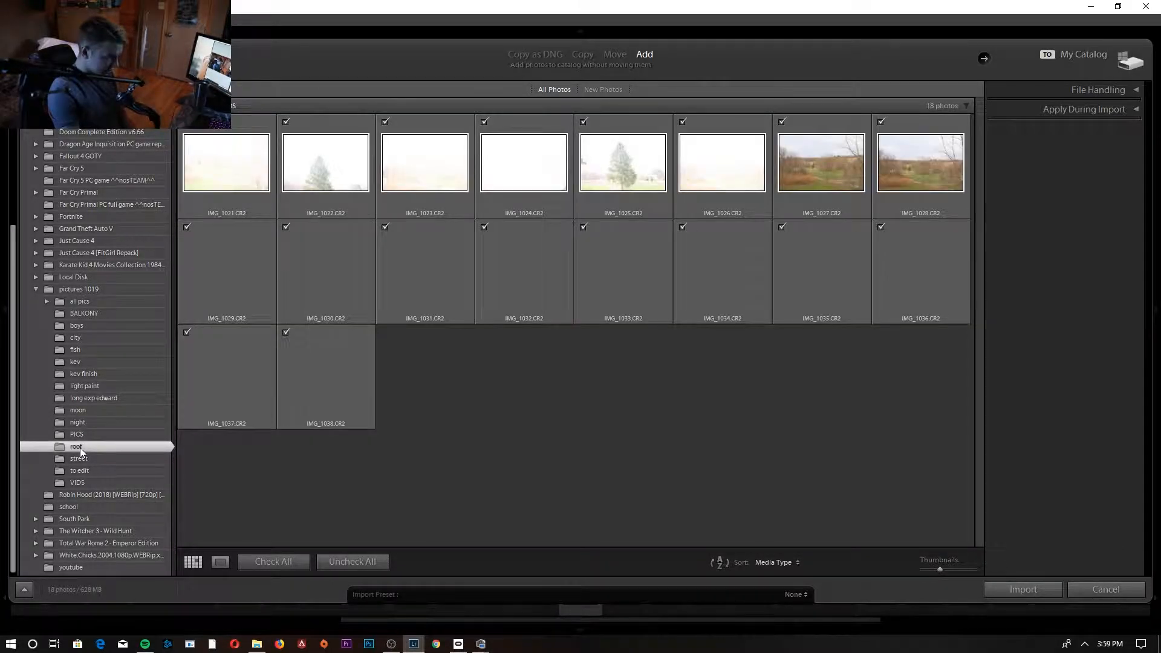
- Import only DSC_0128.NEF from the street folder, leaving all other photos unchecked
{"action": "left_click", "coordinate": [85, 461]}
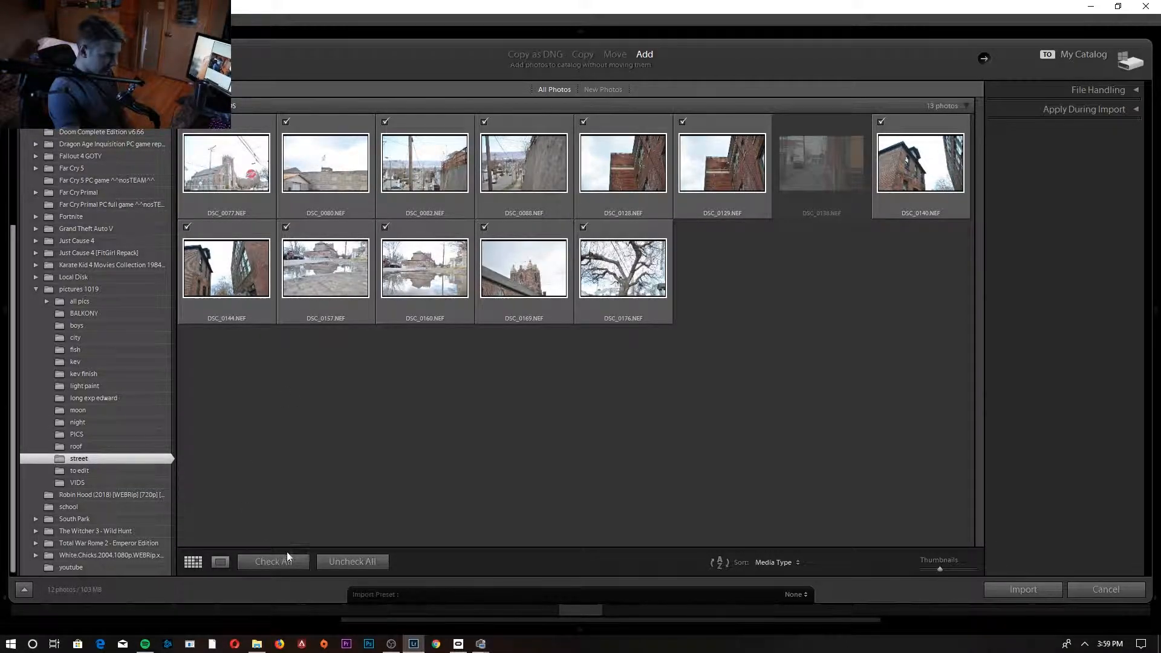
{"action": "left_click", "coordinate": [325, 561]}
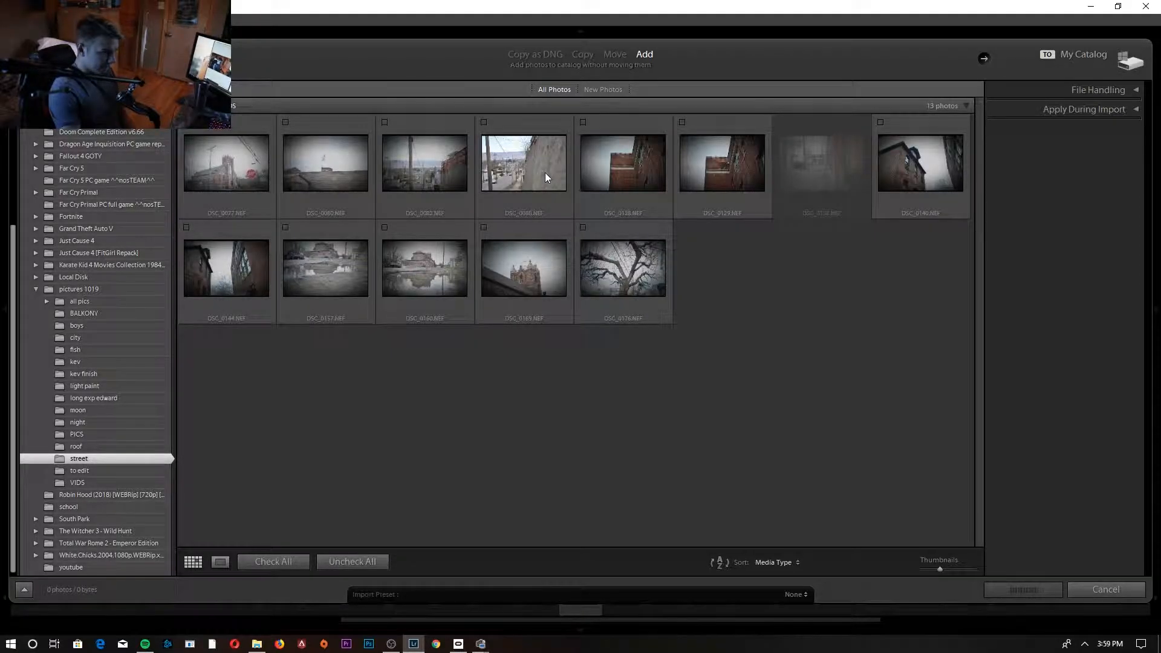
{"action": "left_click", "coordinate": [583, 123]}
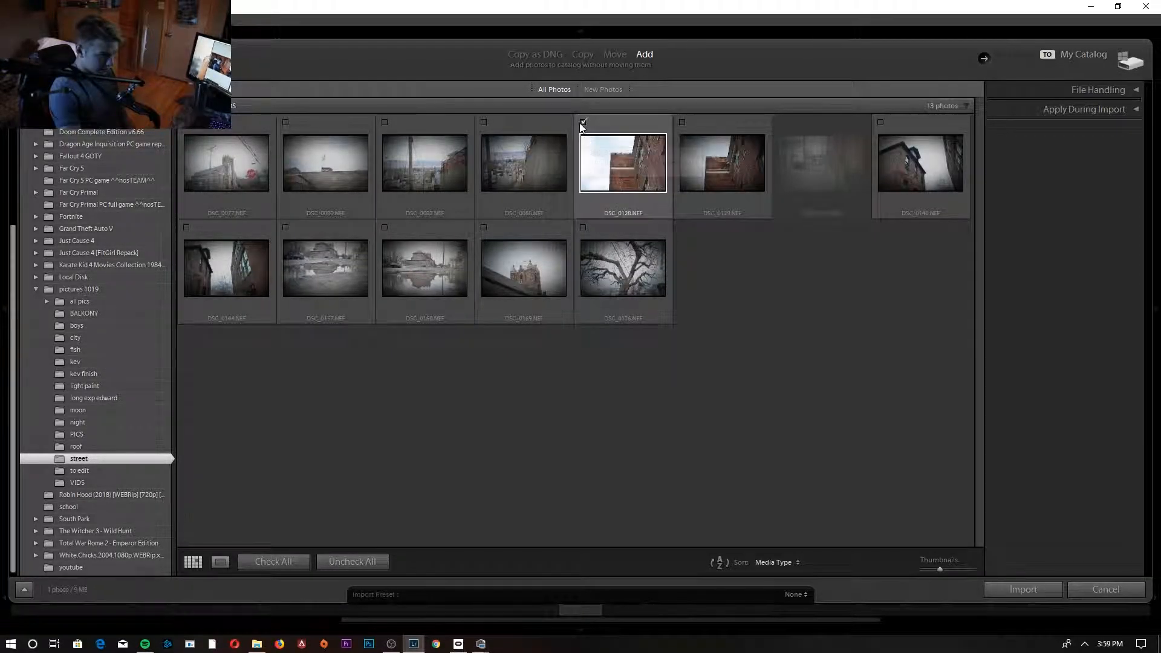
{"action": "left_click", "coordinate": [1014, 587]}
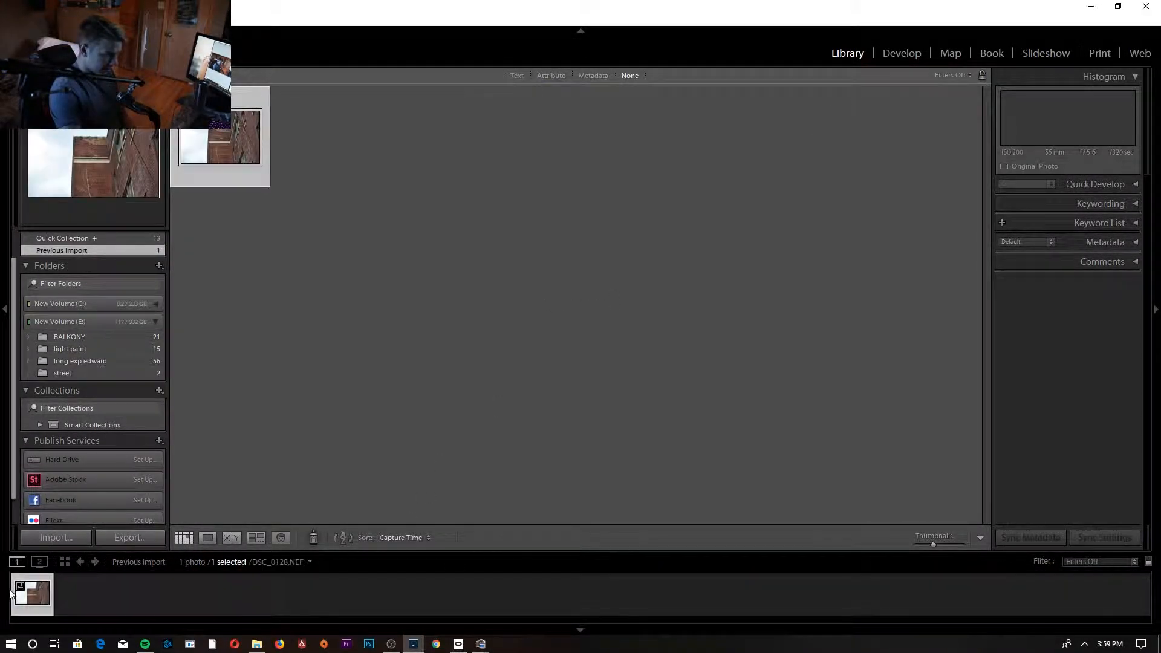
- Open the imported photo for developing and warm its white balance to a temperature of 7714
{"action": "left_click", "coordinate": [901, 53]}
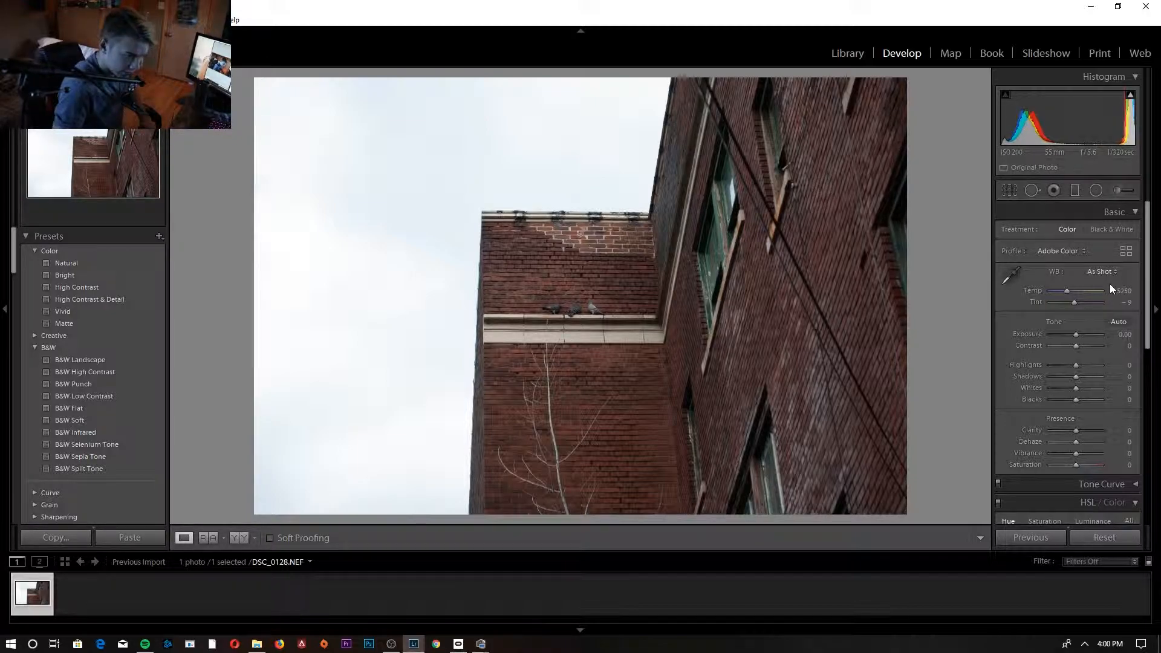
{"action": "scroll", "coordinate": [1061, 375], "scroll_direction": "down", "scroll_amount": 8}
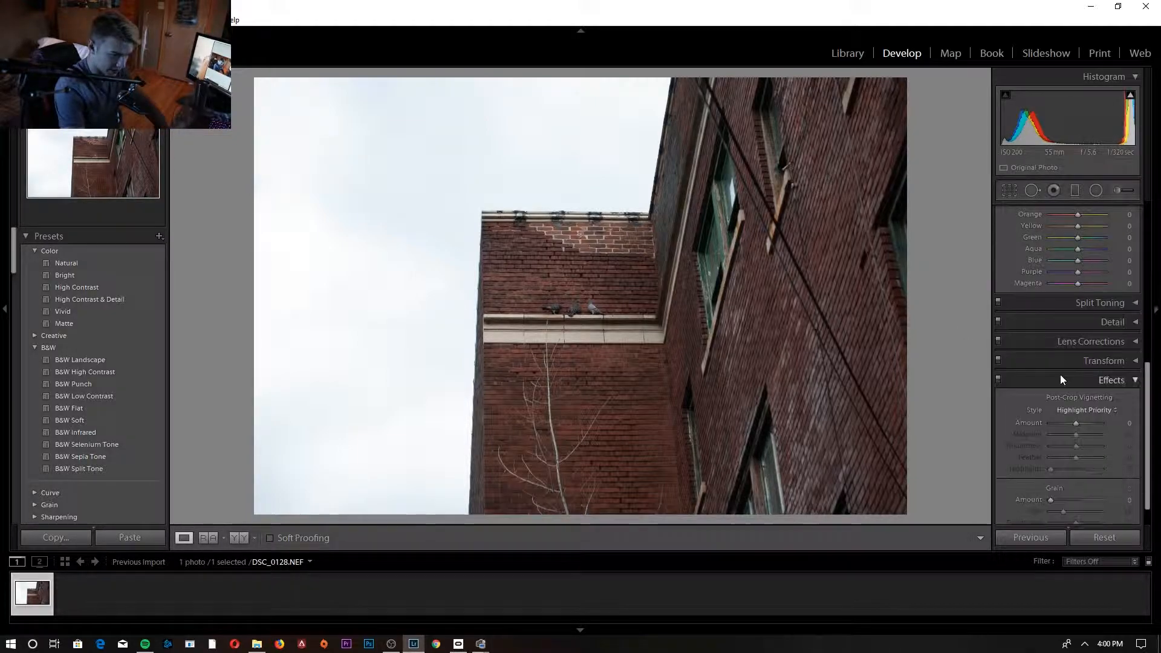
{"action": "scroll", "coordinate": [1061, 375], "scroll_direction": "up", "scroll_amount": 4}
{"action": "scroll", "coordinate": [1061, 379], "scroll_direction": "up", "scroll_amount": 4}
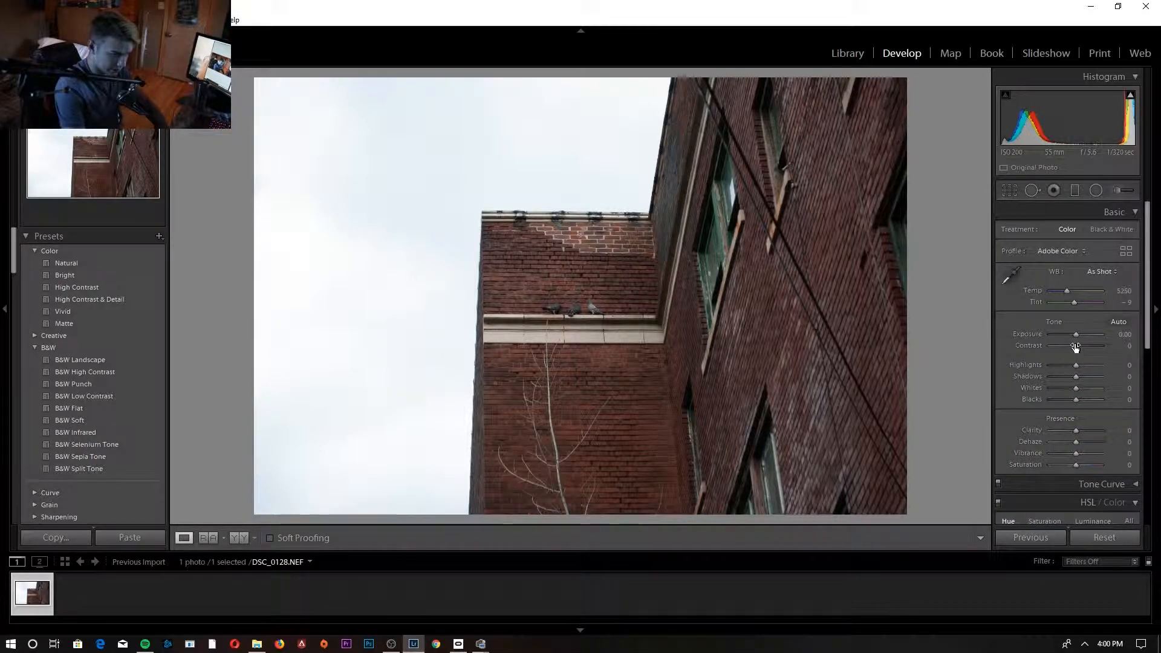
{"action": "mouse_move", "coordinate": [1069, 288]}
{"action": "left_mouse_down"}
{"action": "mouse_move", "coordinate": [1108, 290]}
{"action": "mouse_move", "coordinate": [1042, 295]}
{"action": "mouse_move", "coordinate": [1082, 292]}
{"action": "left_mouse_up"}
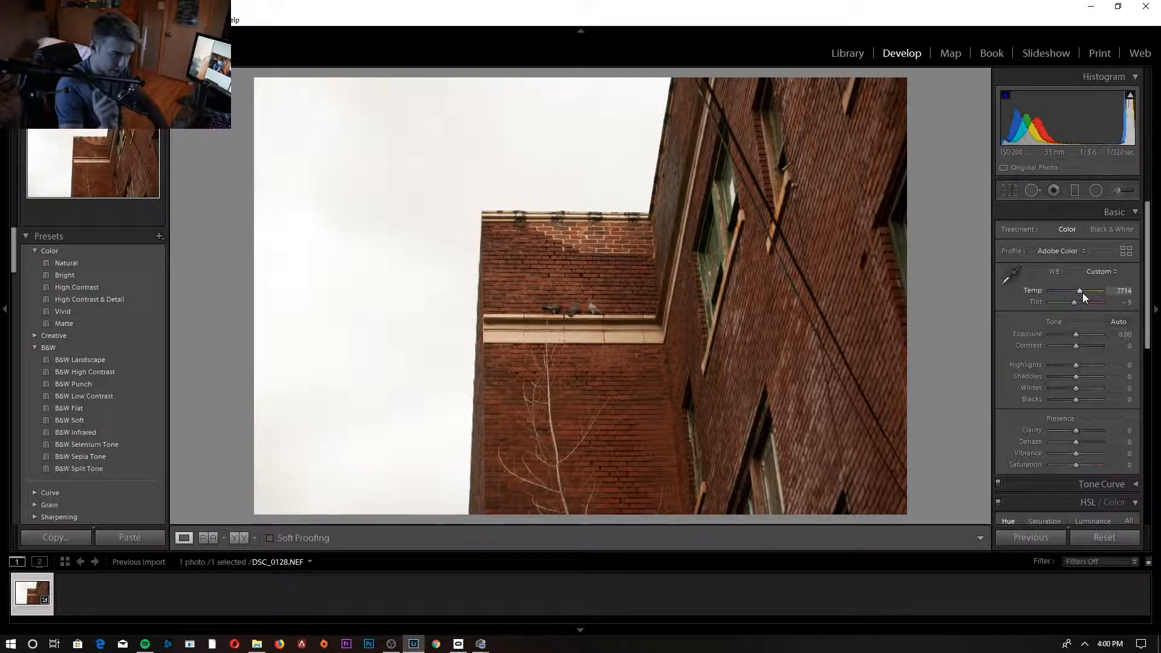
- Set the photo's Exposure to -0.24, Contrast +100, Highlights -100, Shadows +7, Whites -100 and Blacks -10
{"action": "mouse_move", "coordinate": [1076, 333]}
{"action": "left_mouse_down"}
{"action": "mouse_move", "coordinate": [1033, 327]}
{"action": "mouse_move", "coordinate": [1144, 343]}
{"action": "mouse_move", "coordinate": [1068, 339]}
{"action": "mouse_move", "coordinate": [1075, 331]}
{"action": "left_mouse_up"}
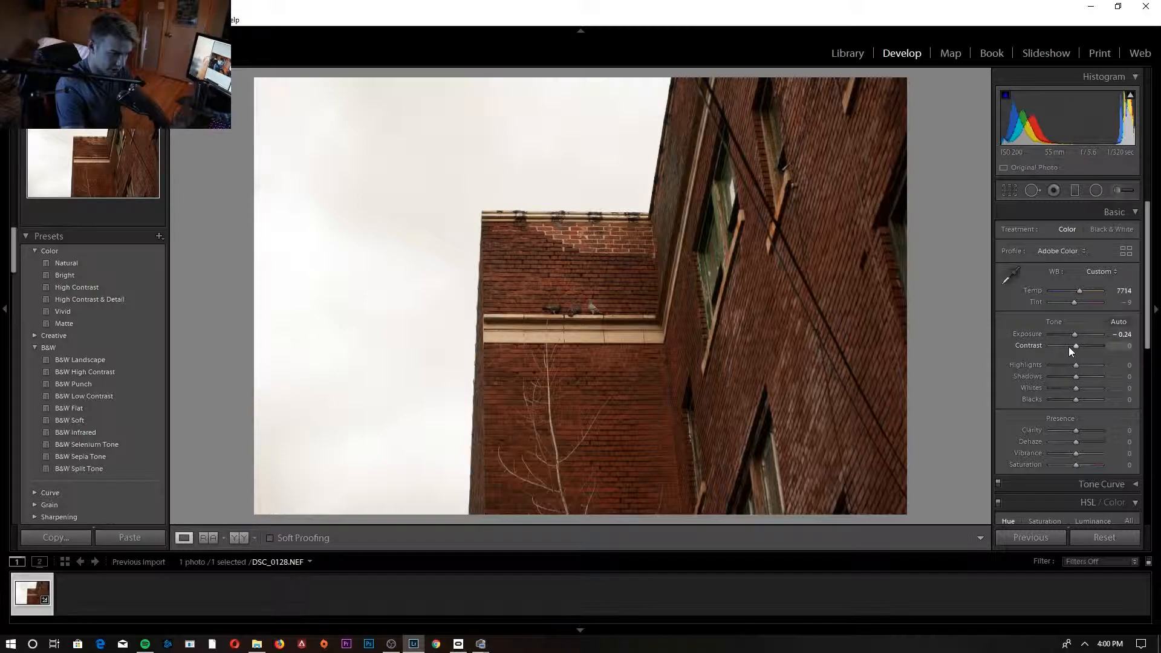
{"action": "left_click_drag", "start_coordinate": [1076, 347], "coordinate": [1158, 370]}
{"action": "left_click_drag", "start_coordinate": [1086, 368], "coordinate": [857, 391]}
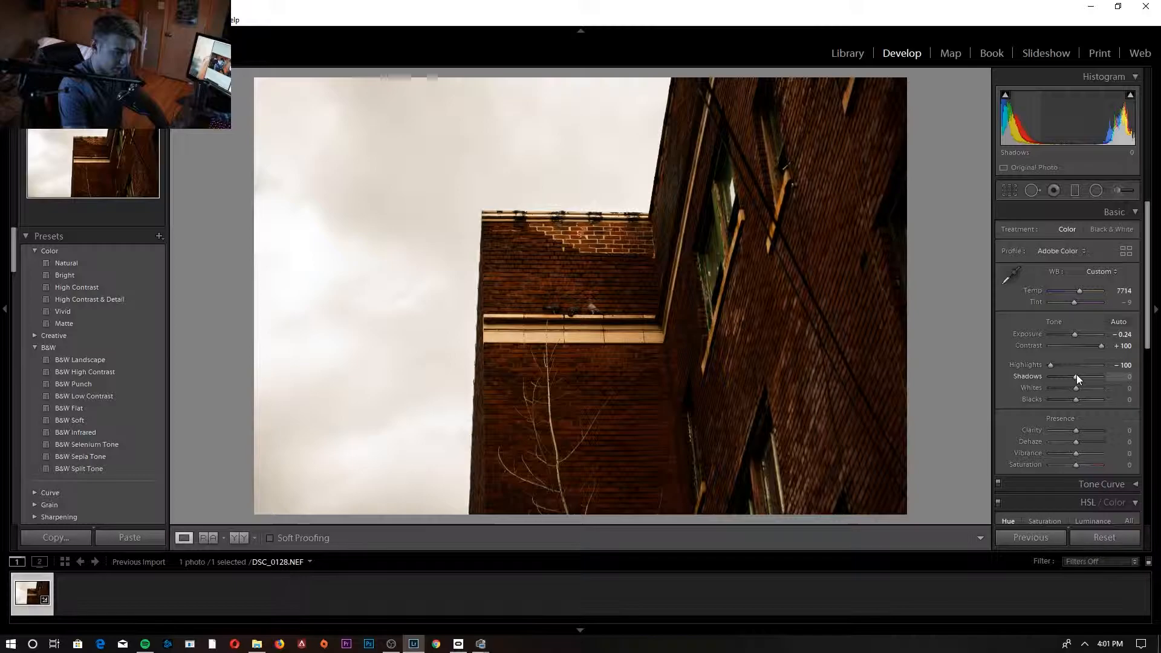
{"action": "mouse_move", "coordinate": [1076, 375]}
{"action": "left_mouse_down"}
{"action": "mouse_move", "coordinate": [1064, 377]}
{"action": "mouse_move", "coordinate": [1094, 382]}
{"action": "mouse_move", "coordinate": [1076, 387]}
{"action": "mouse_move", "coordinate": [1076, 376]}
{"action": "left_mouse_up"}
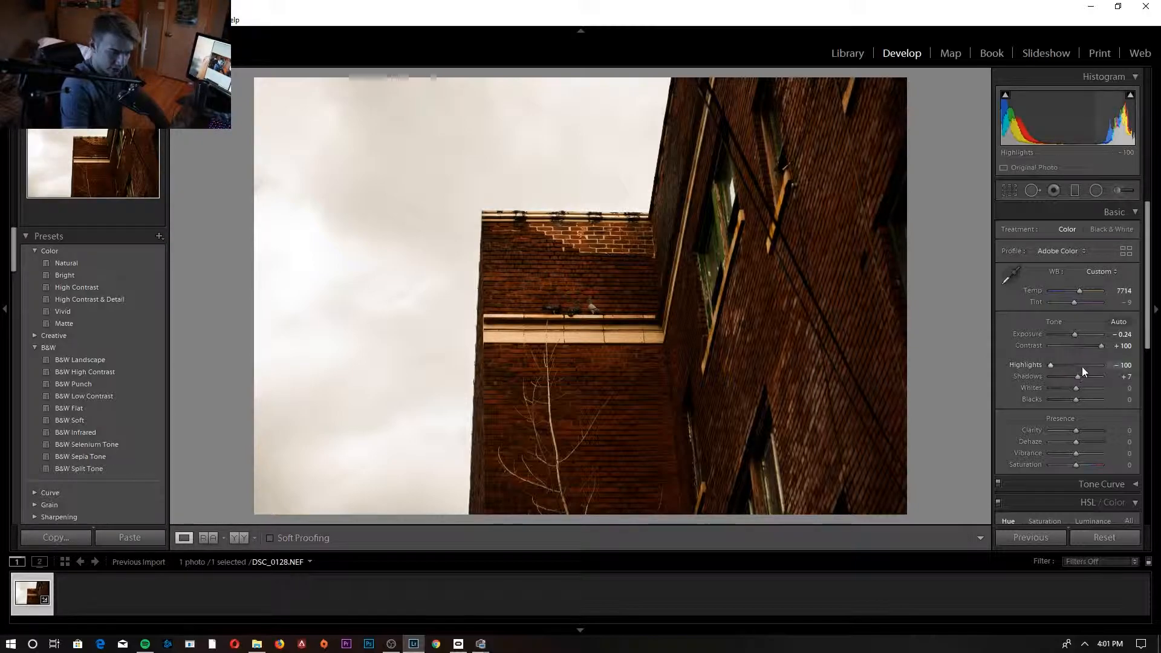
{"action": "left_click_drag", "start_coordinate": [1075, 387], "coordinate": [1021, 387]}
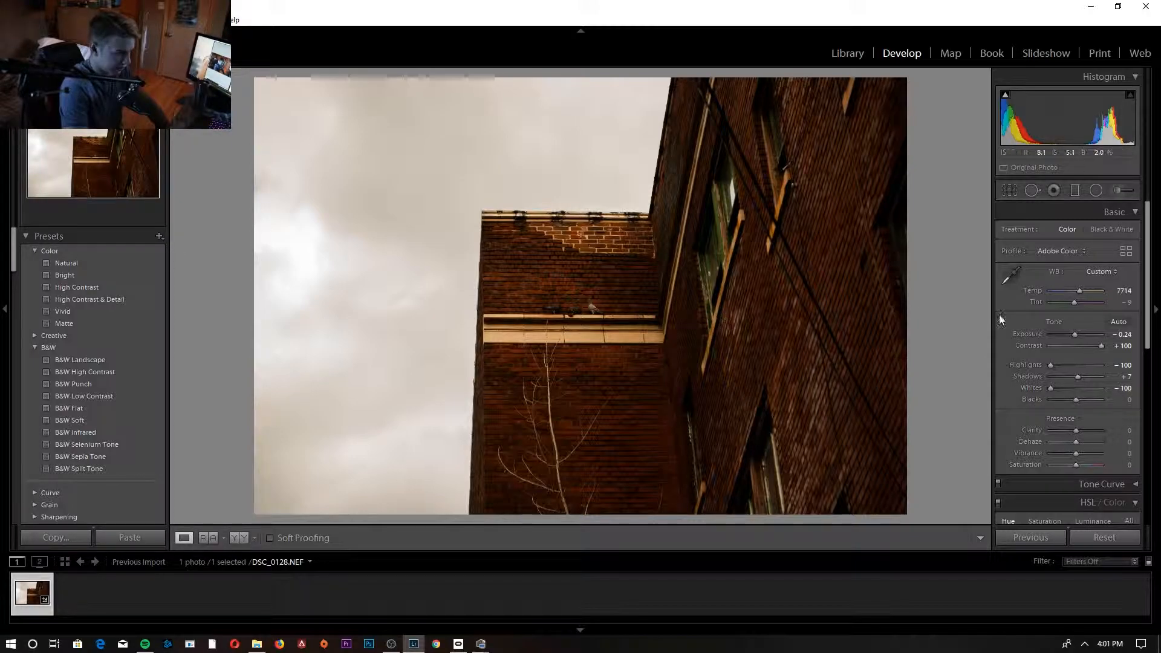
{"action": "mouse_move", "coordinate": [1073, 401]}
{"action": "left_mouse_down"}
{"action": "mouse_move", "coordinate": [1087, 400]}
{"action": "mouse_move", "coordinate": [1070, 401]}
{"action": "left_mouse_up"}
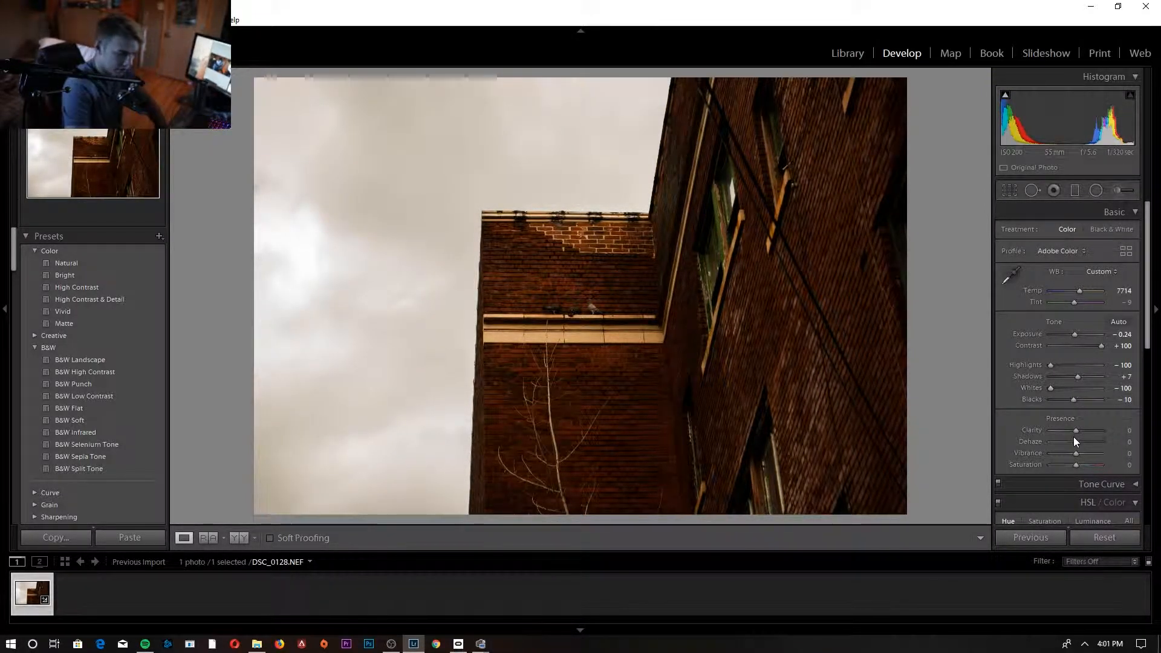
- Set the photo's Clarity to +52, Dehaze to +43, Vibrance to +12 and Saturation to -7
{"action": "left_click_drag", "start_coordinate": [1082, 430], "coordinate": [1148, 430]}
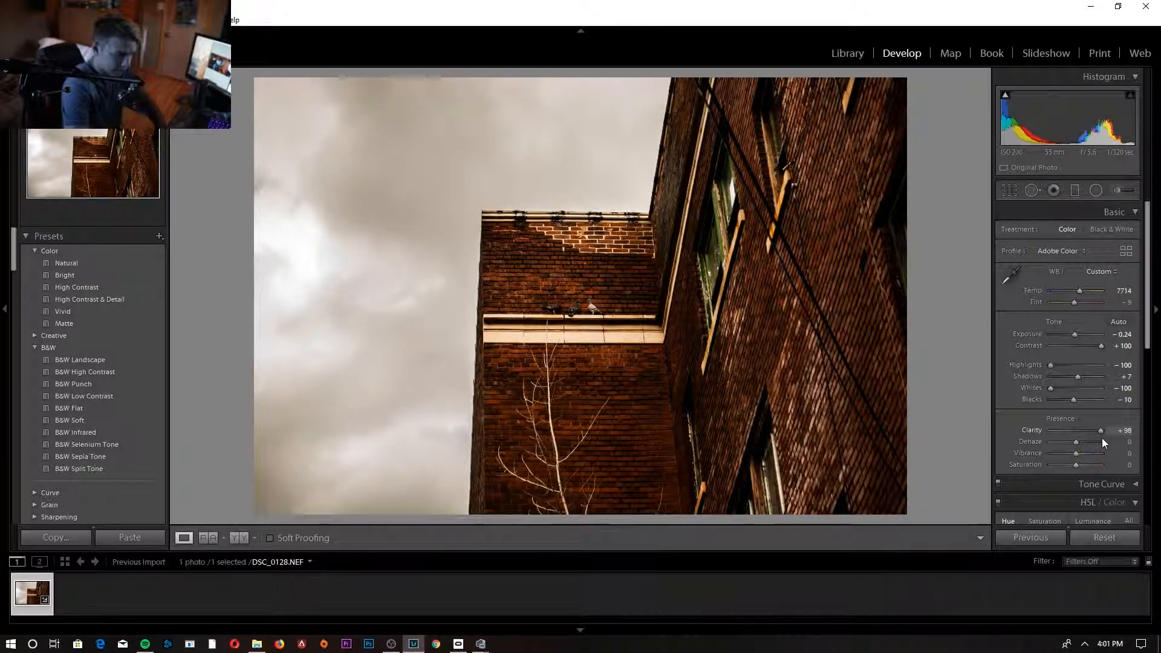
{"action": "left_click_drag", "start_coordinate": [1106, 444], "coordinate": [1090, 453]}
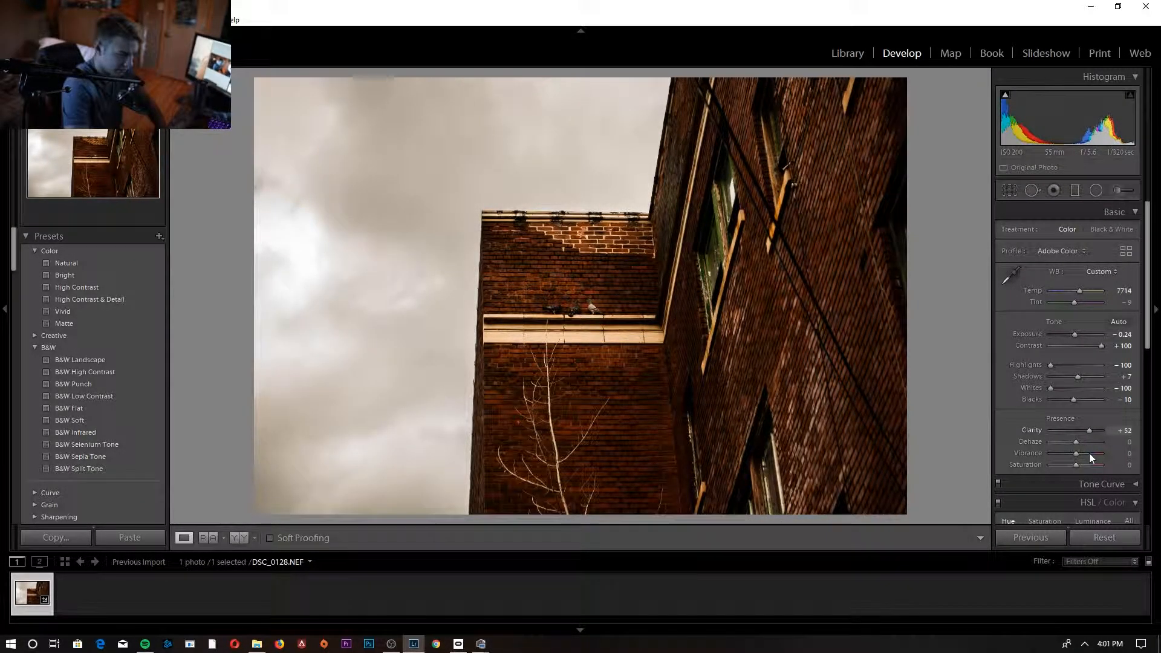
{"action": "left_click_drag", "start_coordinate": [1074, 440], "coordinate": [1093, 446]}
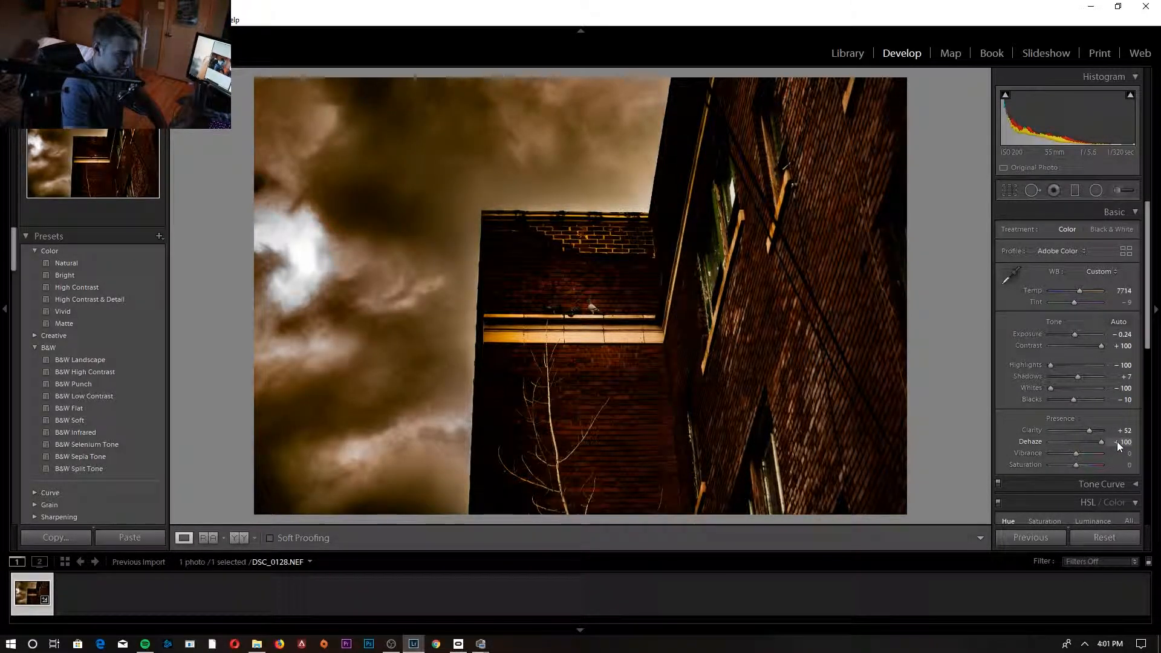
{"action": "left_click_drag", "start_coordinate": [1116, 442], "coordinate": [1084, 444]}
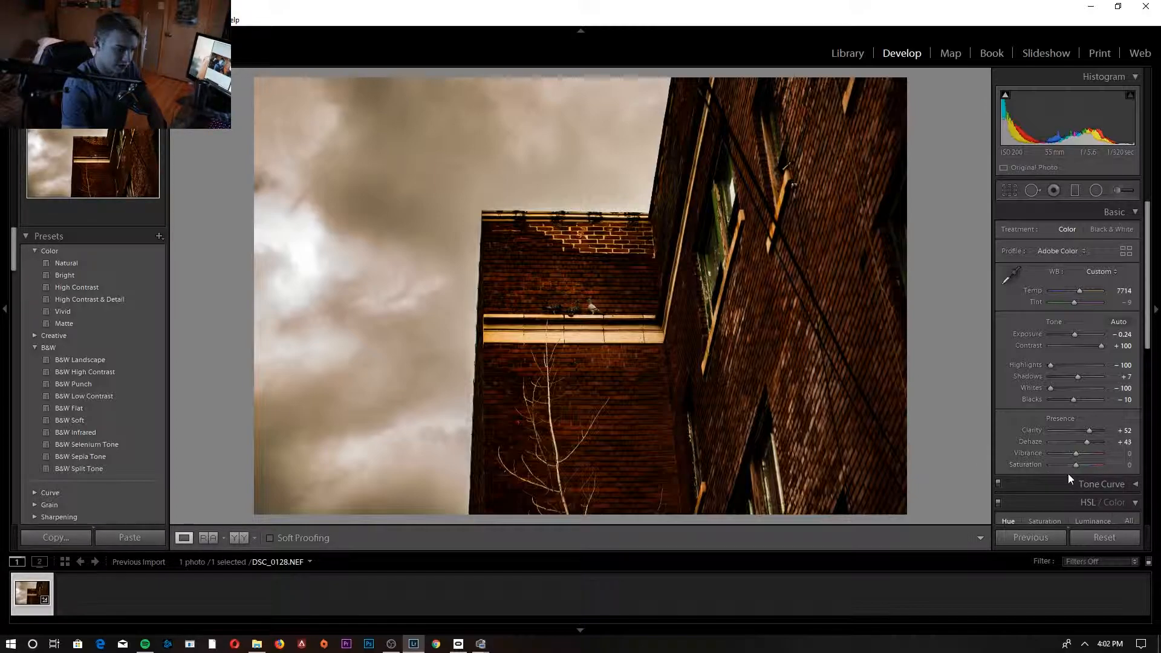
{"action": "mouse_move", "coordinate": [1076, 452]}
{"action": "left_mouse_down"}
{"action": "mouse_move", "coordinate": [1123, 462]}
{"action": "mouse_move", "coordinate": [1031, 468]}
{"action": "mouse_move", "coordinate": [1092, 464]}
{"action": "mouse_move", "coordinate": [1078, 466]}
{"action": "left_mouse_up"}
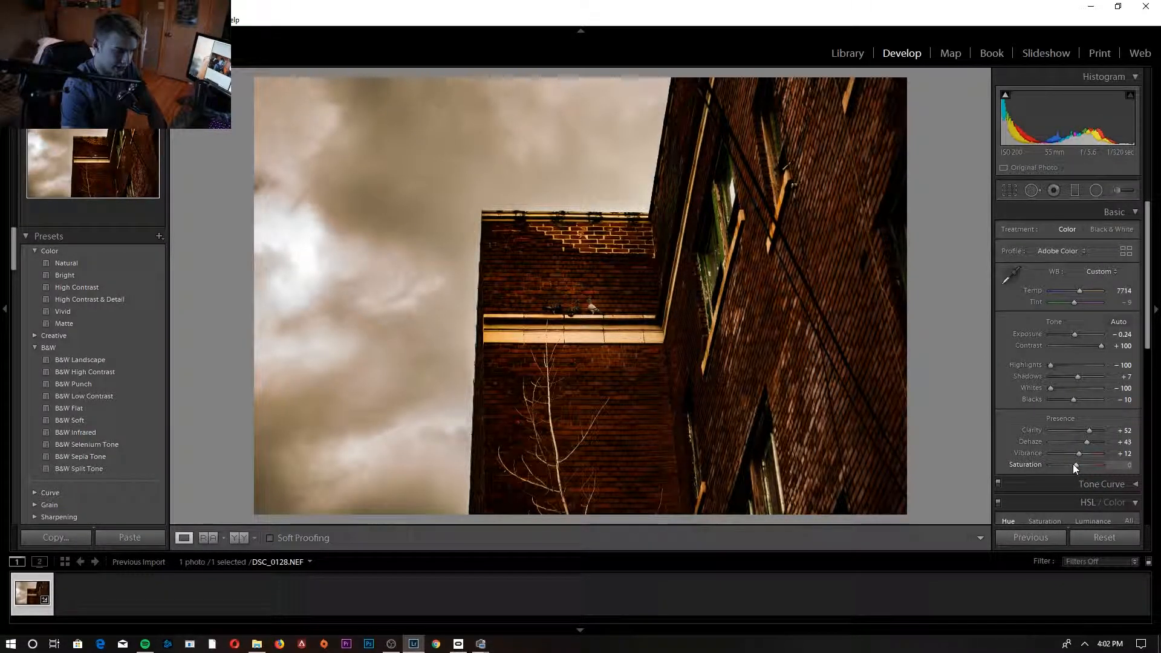
{"action": "left_click_drag", "start_coordinate": [1072, 464], "coordinate": [1001, 477]}
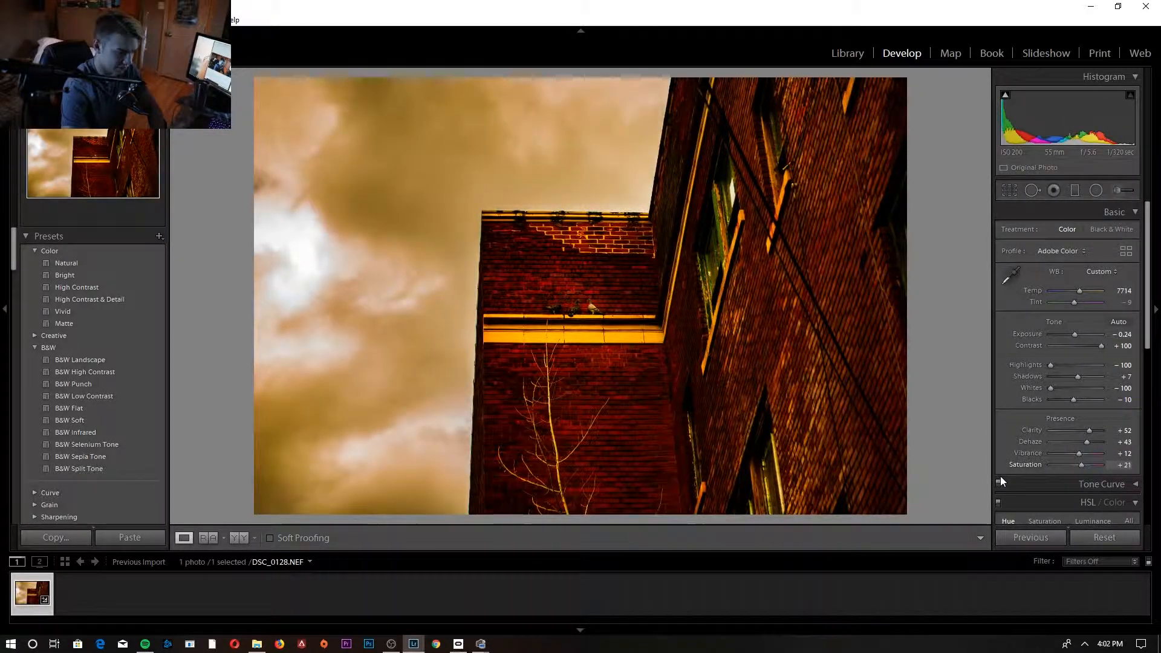
{"action": "left_click_drag", "start_coordinate": [1006, 482], "coordinate": [1071, 483]}
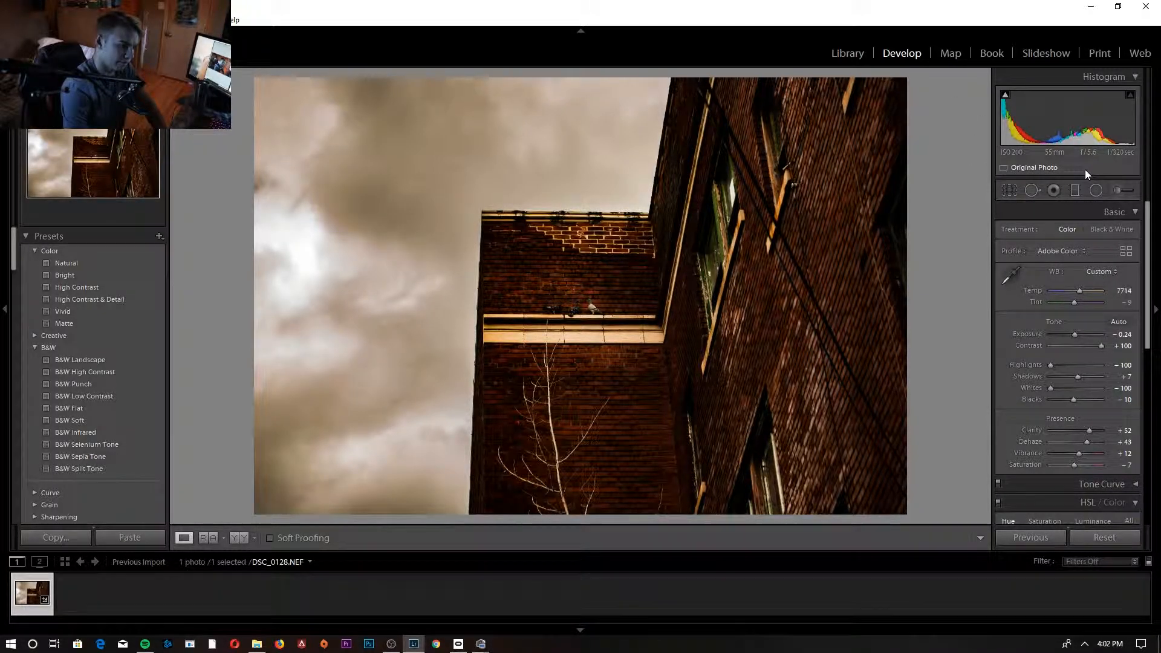
- Paint an Adjustment Brush mask over the pigeons and the brickwork around their ledge, and set its Exposure to 0.78
{"action": "left_click", "coordinate": [1117, 191]}
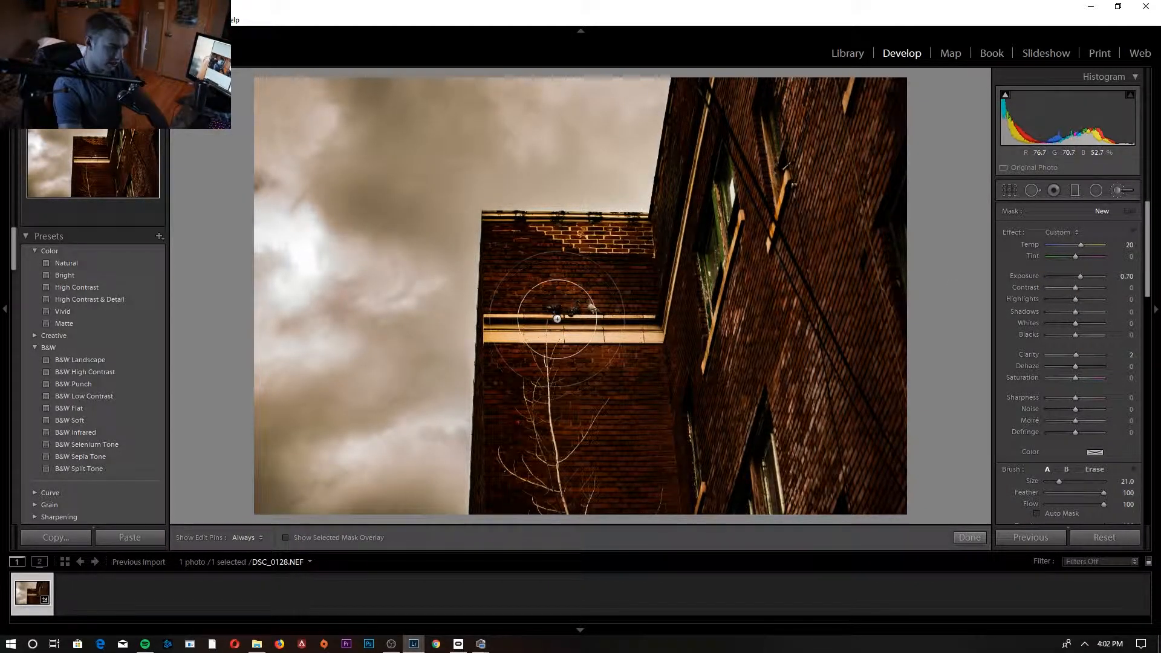
{"action": "left_click_drag", "start_coordinate": [560, 312], "coordinate": [611, 311]}
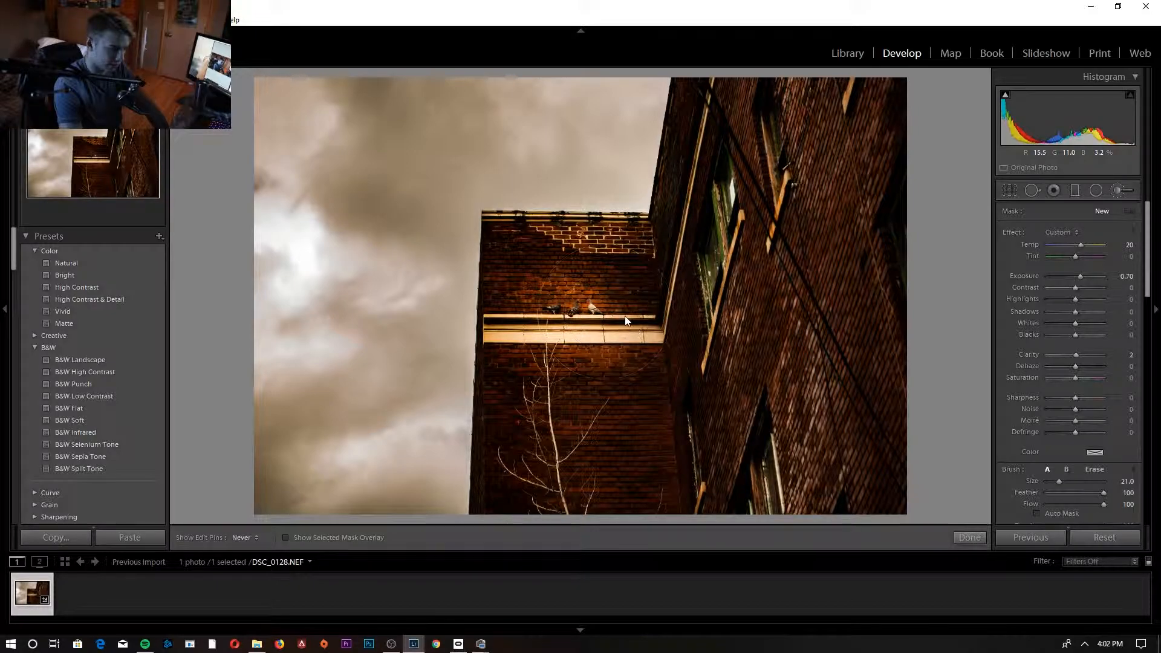
{"action": "mouse_move", "coordinate": [547, 284]}
{"action": "left_mouse_down"}
{"action": "mouse_move", "coordinate": [547, 266]}
{"action": "mouse_move", "coordinate": [574, 269]}
{"action": "mouse_move", "coordinate": [593, 299]}
{"action": "left_mouse_up"}
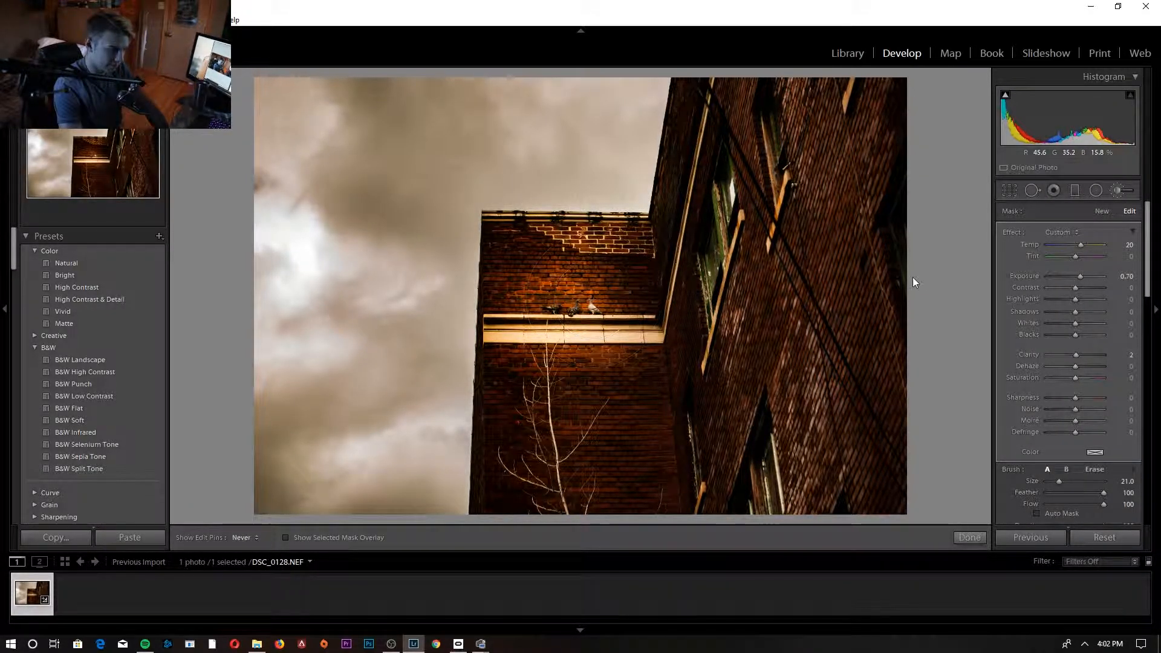
{"action": "mouse_move", "coordinate": [1083, 274]}
{"action": "left_mouse_down"}
{"action": "mouse_move", "coordinate": [1106, 281]}
{"action": "mouse_move", "coordinate": [1084, 288]}
{"action": "left_mouse_up"}
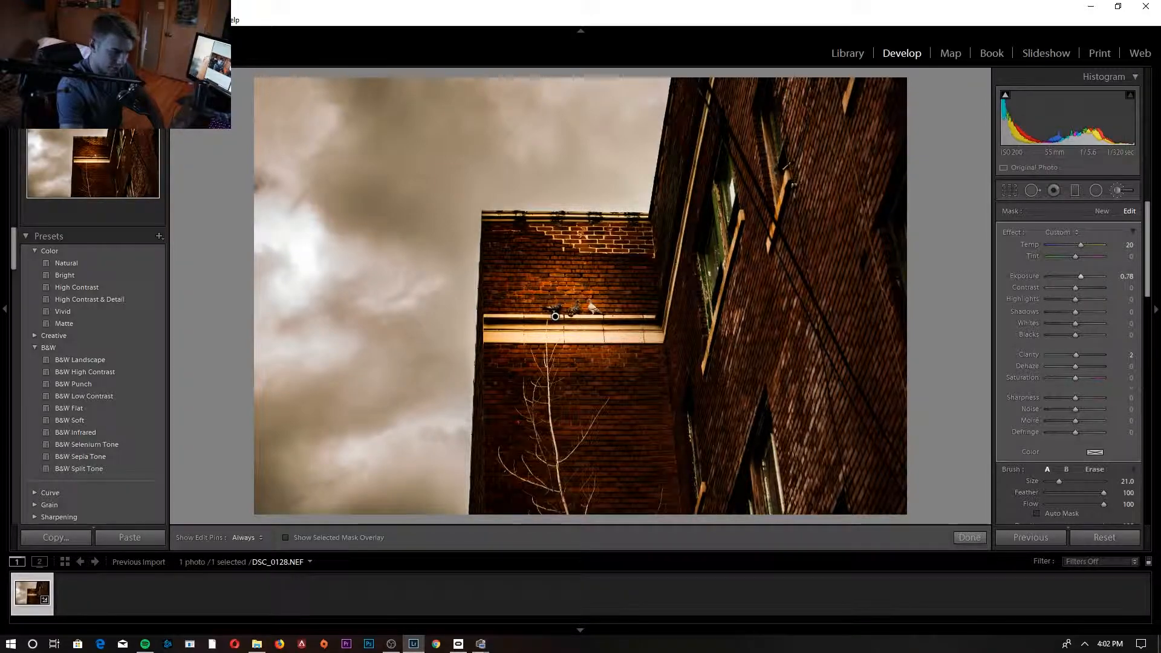
{"action": "left_click", "coordinate": [665, 574]}
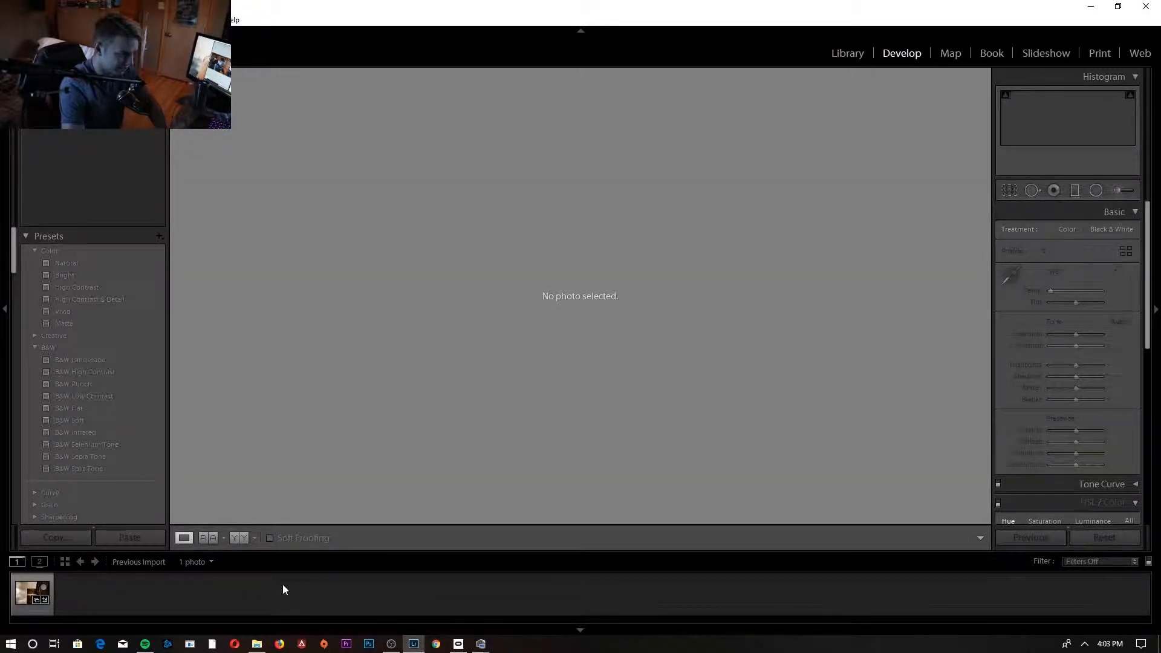
- Reselect the photo, set the new-mask Adjustment Brush to Exposure 1.13, Contrast 17, Highlights 11 and Clarity 7, and close the brush
{"action": "left_click", "coordinate": [32, 592]}
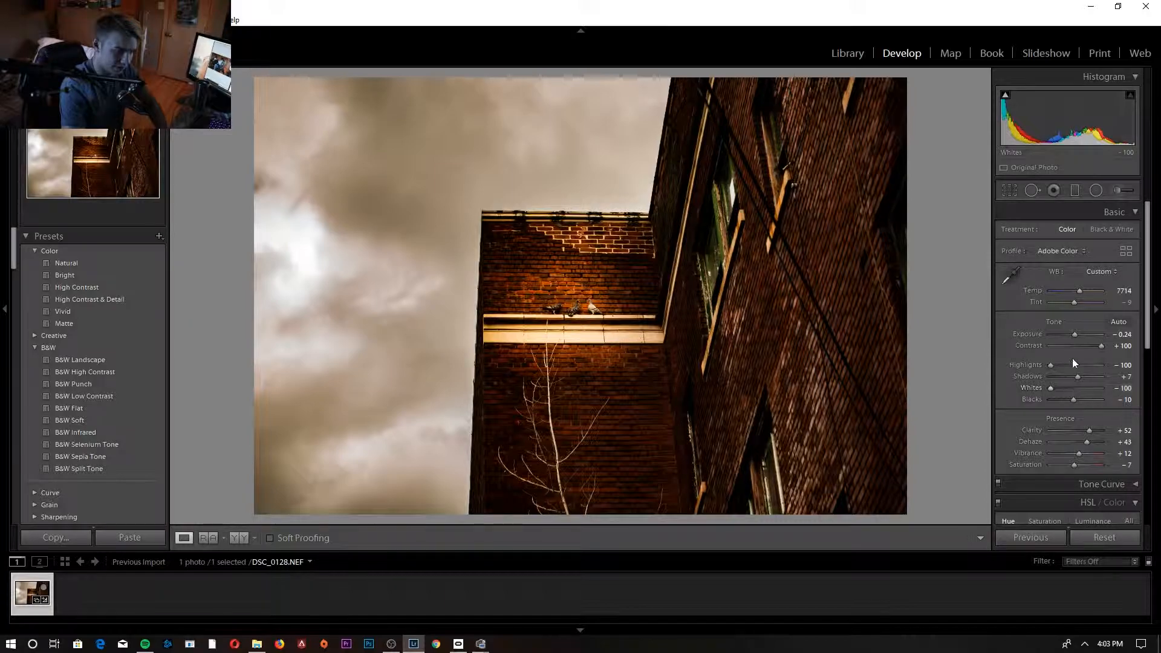
{"action": "left_click", "coordinate": [1120, 190]}
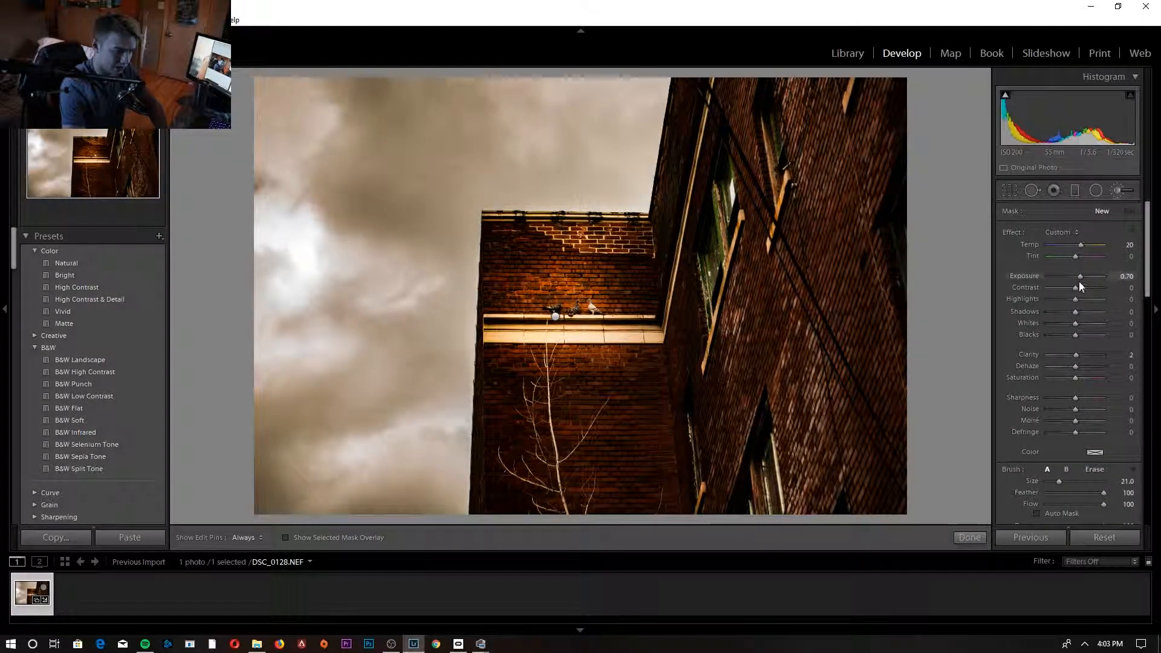
{"action": "left_click_drag", "start_coordinate": [1078, 288], "coordinate": [1072, 366]}
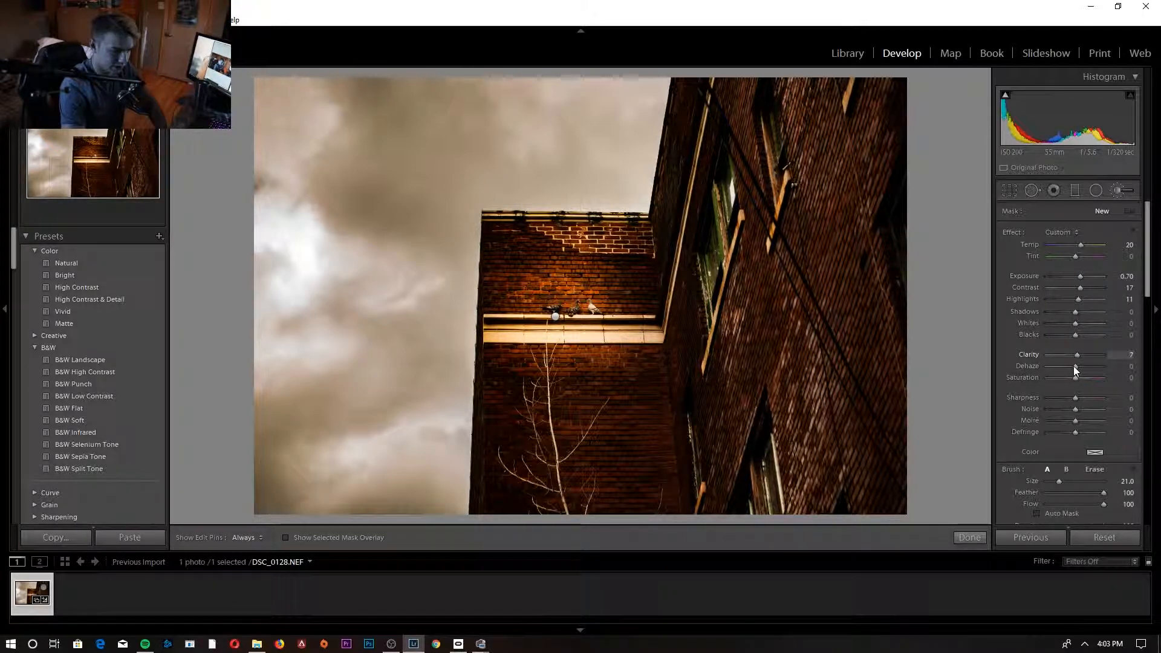
{"action": "left_click_drag", "start_coordinate": [1081, 281], "coordinate": [1086, 284]}
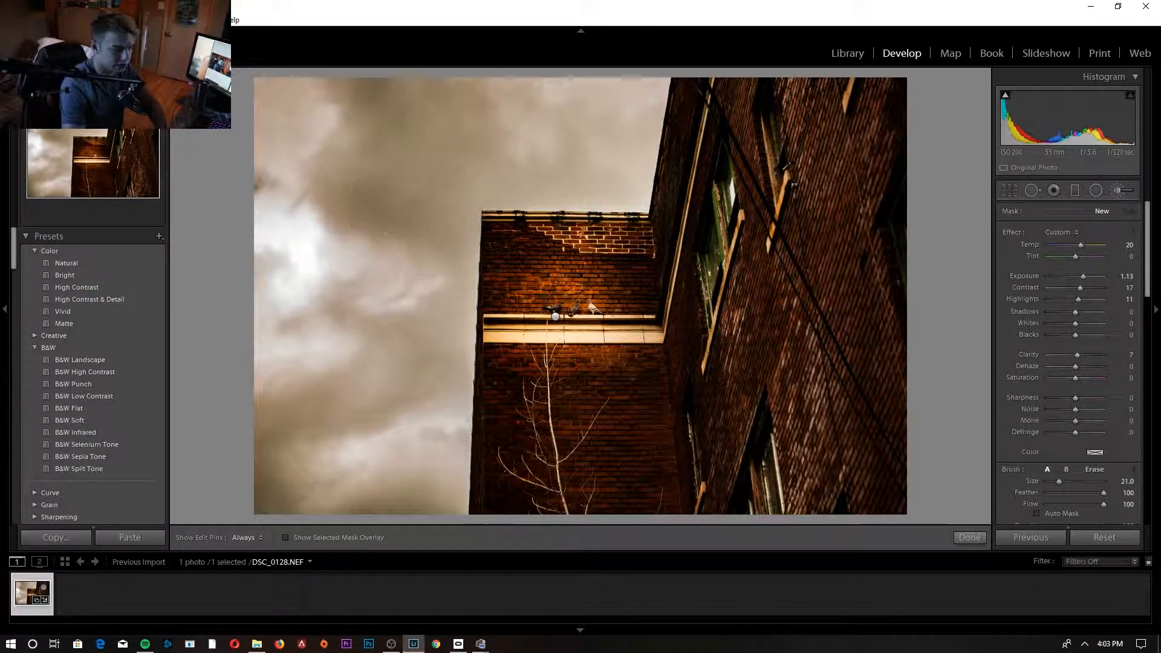
{"action": "left_click", "coordinate": [978, 539]}
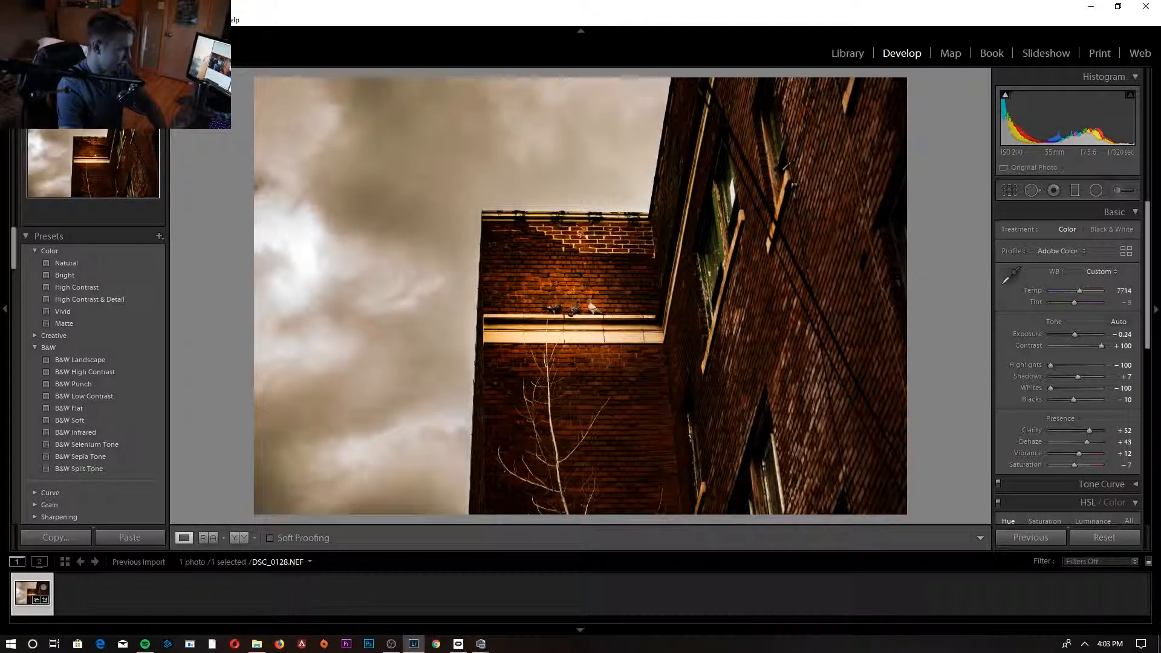
- Export the edited photo to the specific folder Pictures\New folder on the hard drive, in the subfolder Untitled Export
{"action": "left_click", "coordinate": [10, 20]}
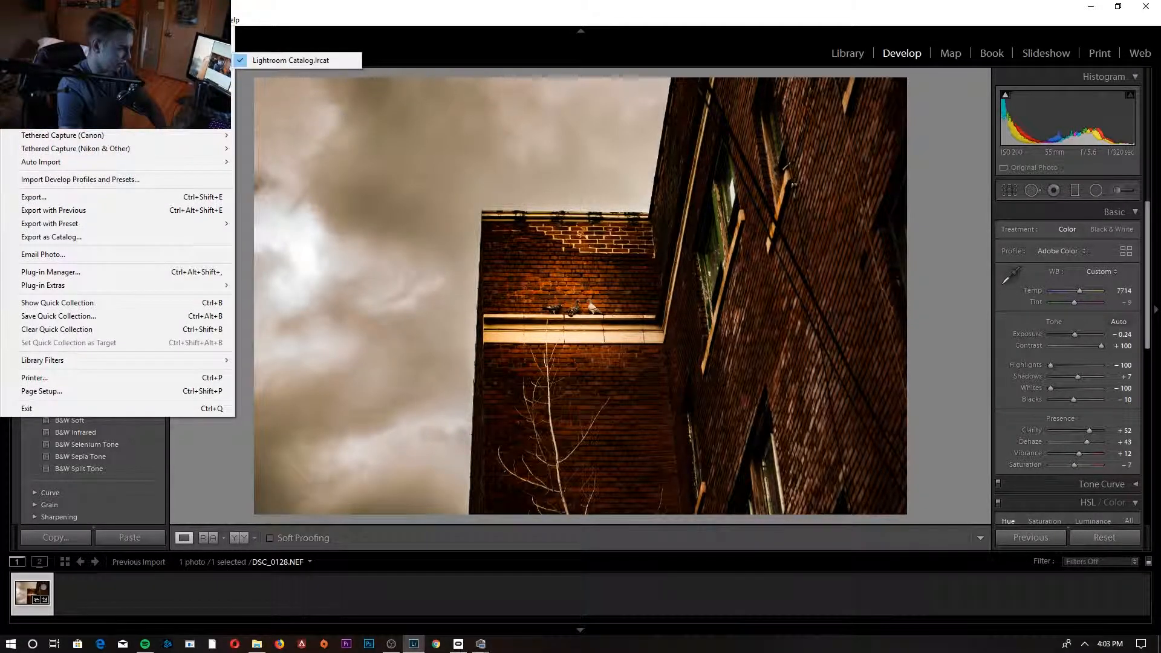
{"action": "left_click", "coordinate": [150, 199]}
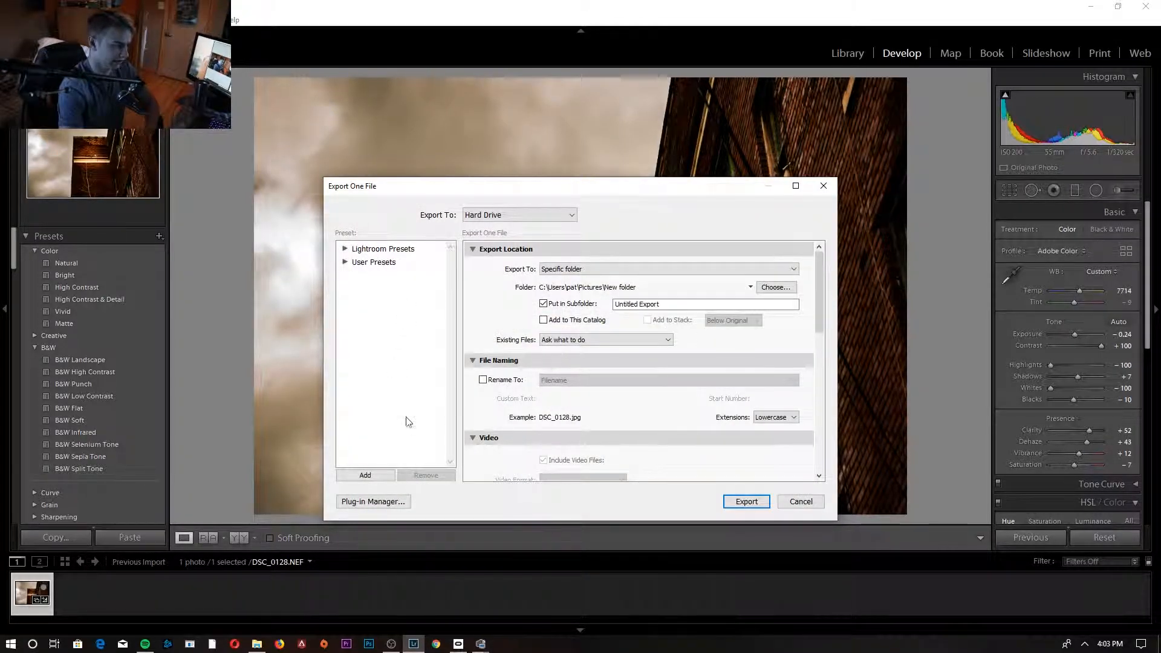
{"action": "left_click", "coordinate": [599, 270]}
{"action": "left_click", "coordinate": [599, 272]}
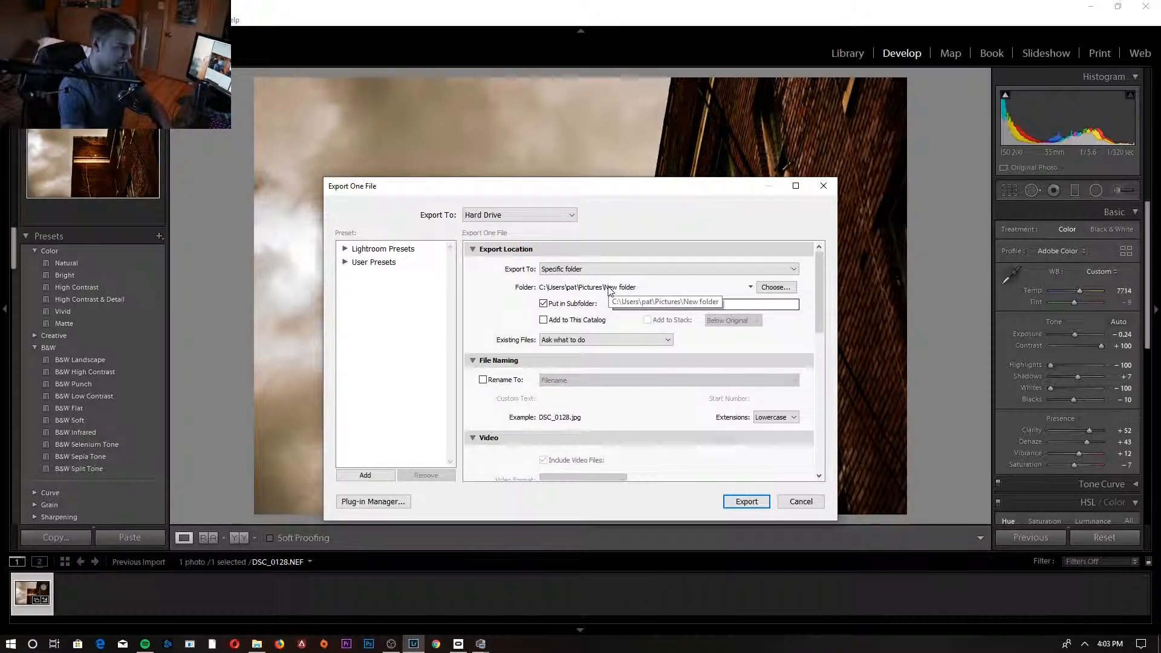
{"action": "left_click", "coordinate": [733, 502]}
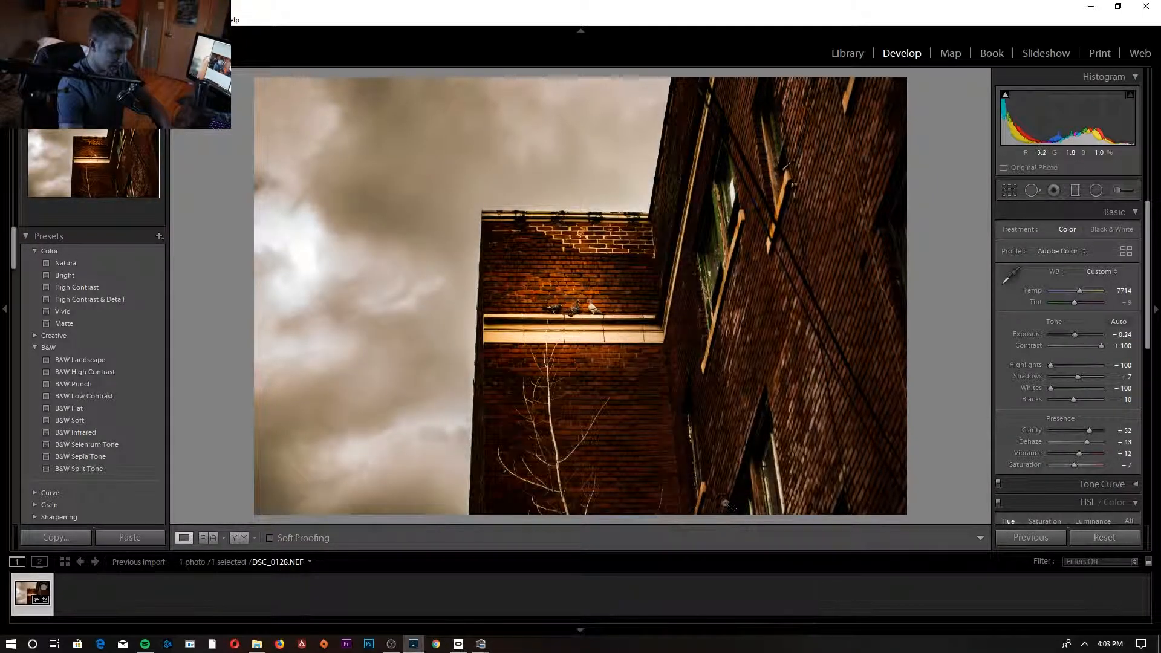